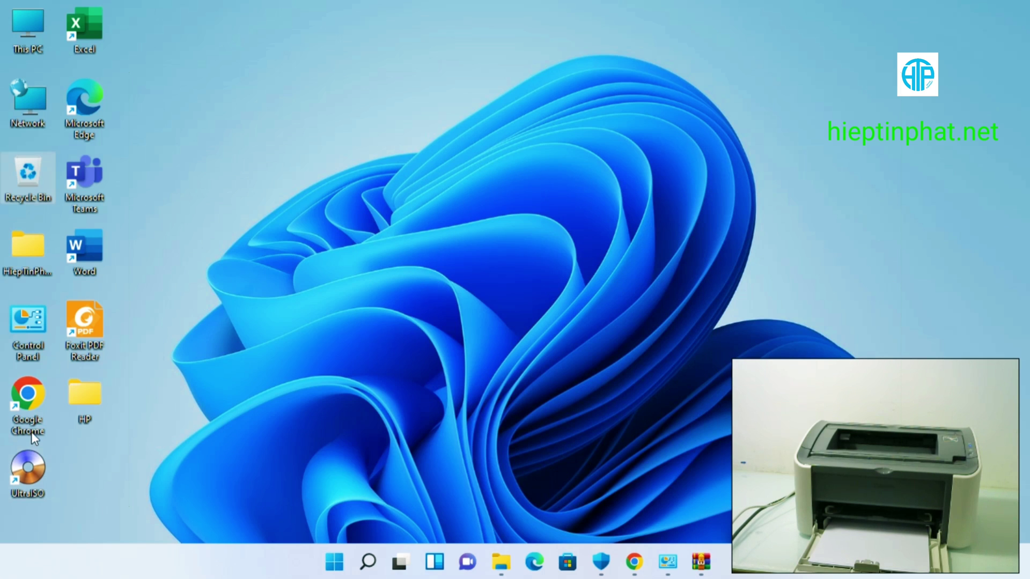
# Open Google Chrome in a maximised window, load google.com.vn/?hl=vi, and minimise the browser
pyautogui.doubleClick(36, 431)
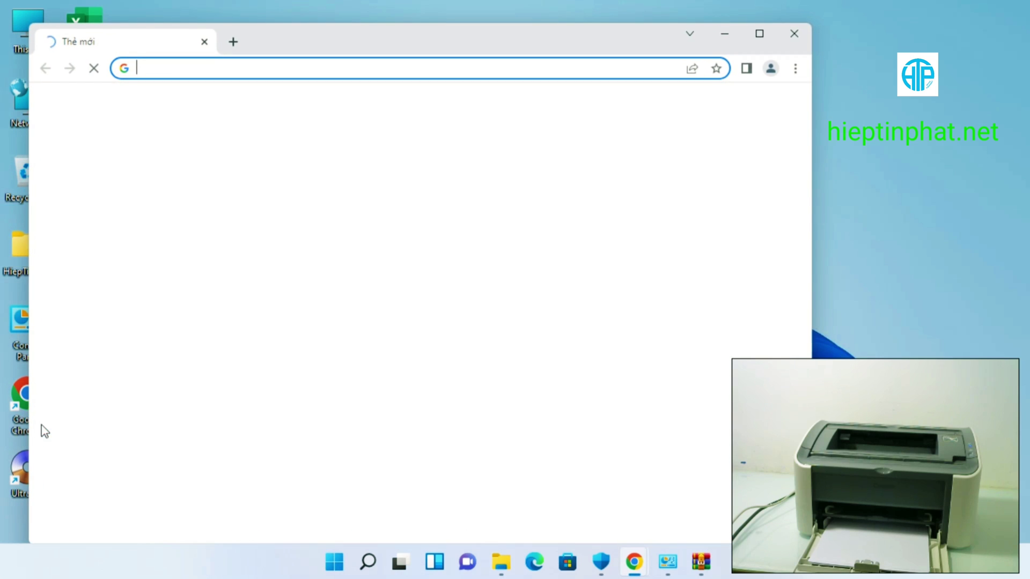
pyautogui.click(758, 33)
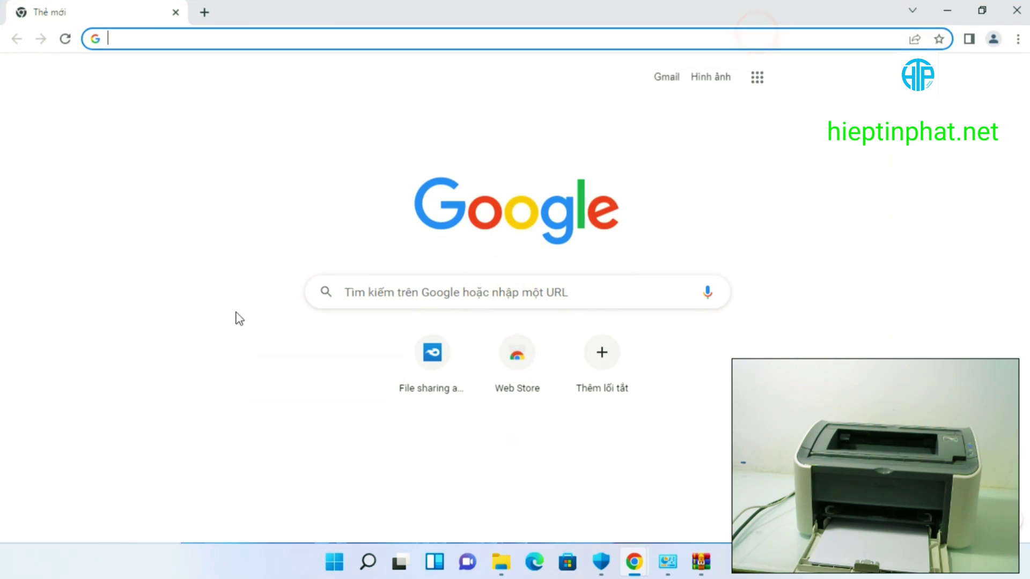
pyautogui.write('google.com.vn/?hl=vi')
pyautogui.click(227, 69)
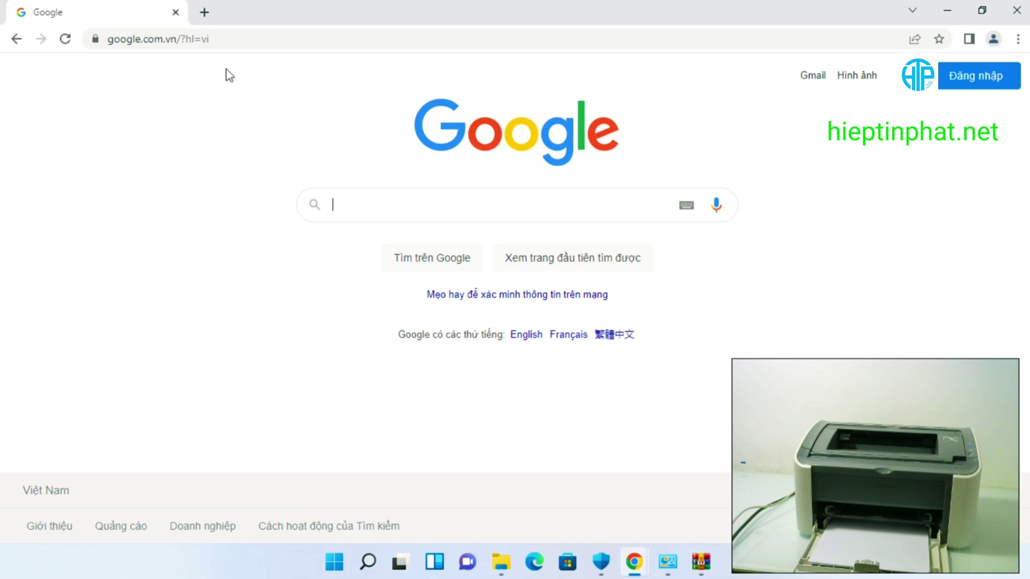
pyautogui.click(945, 11)
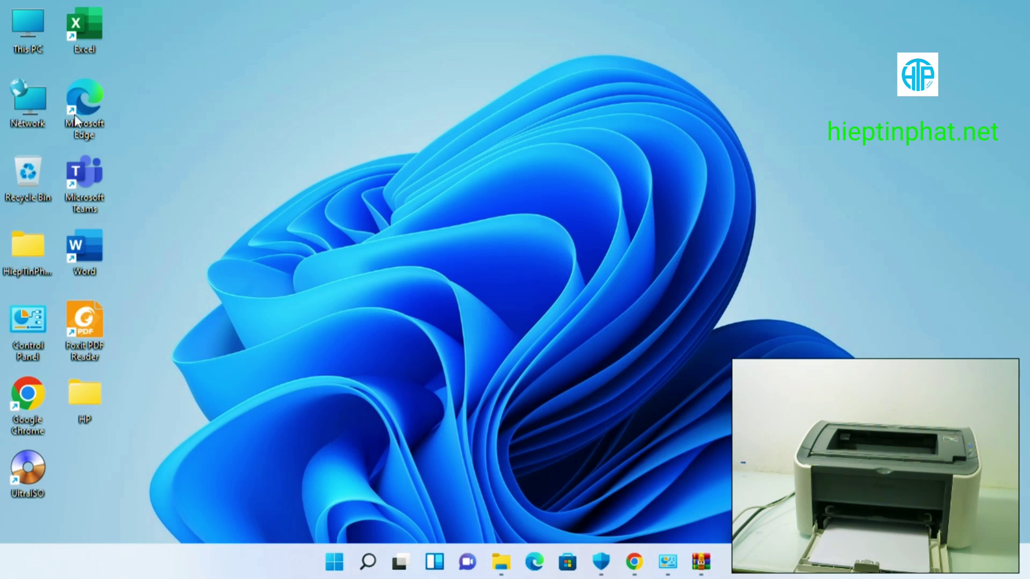
# Check the Windows edition and system type in this PC's properties, and close Settings
pyautogui.rightClick(30, 47)
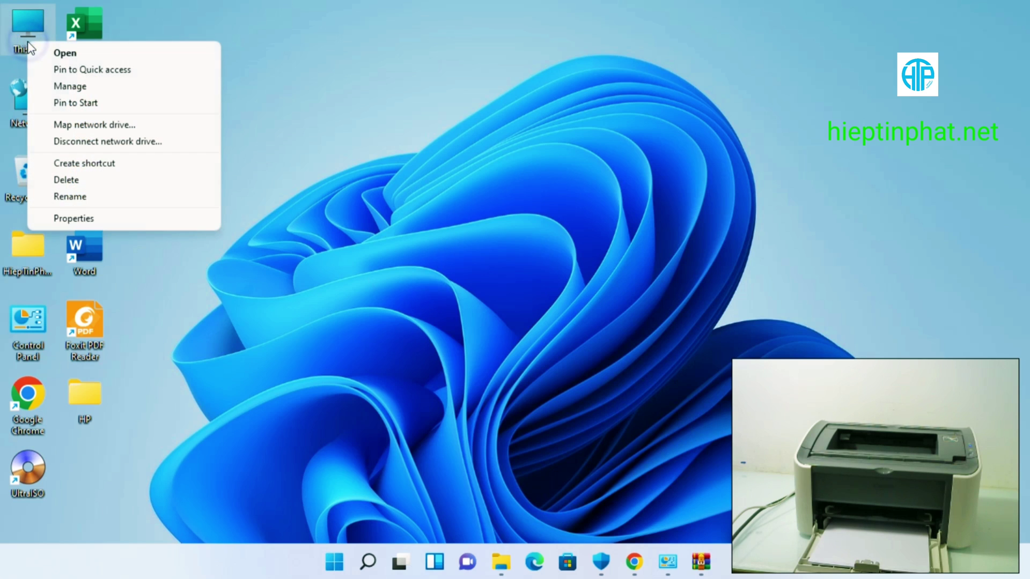
pyautogui.click(127, 218)
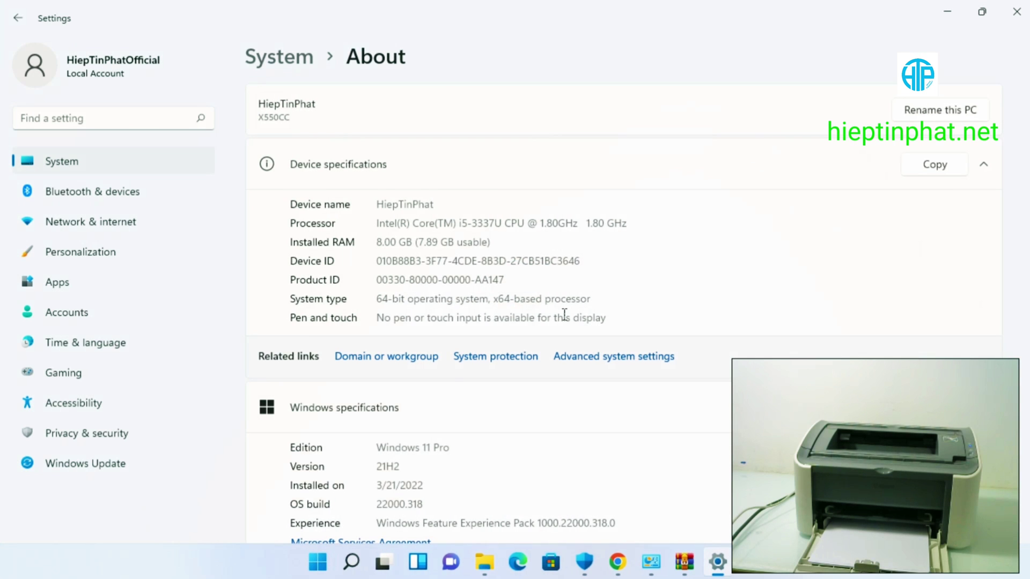
pyautogui.scroll(-2, 564, 315)
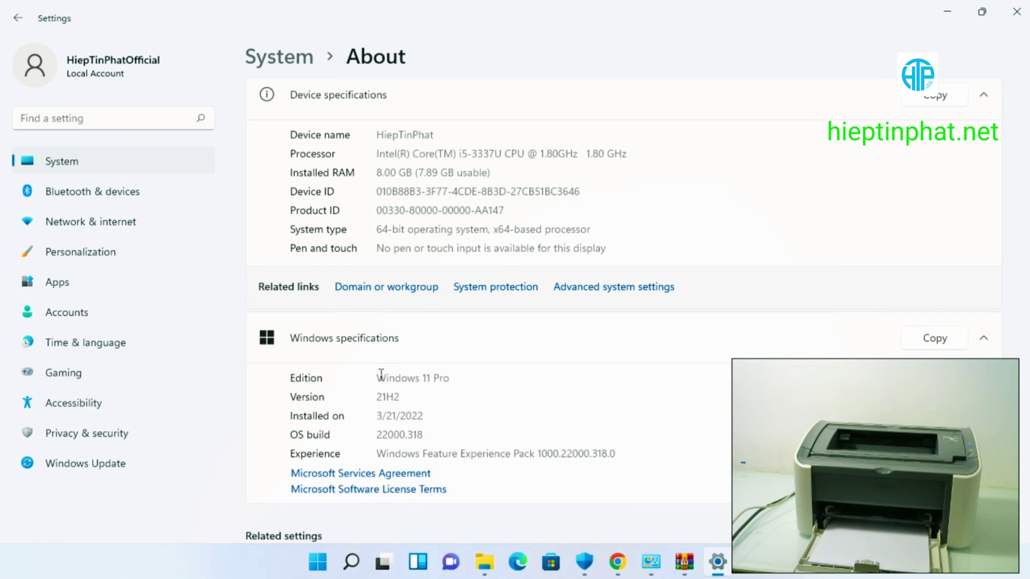
pyautogui.moveTo(380, 376); pyautogui.dragTo(463, 378)
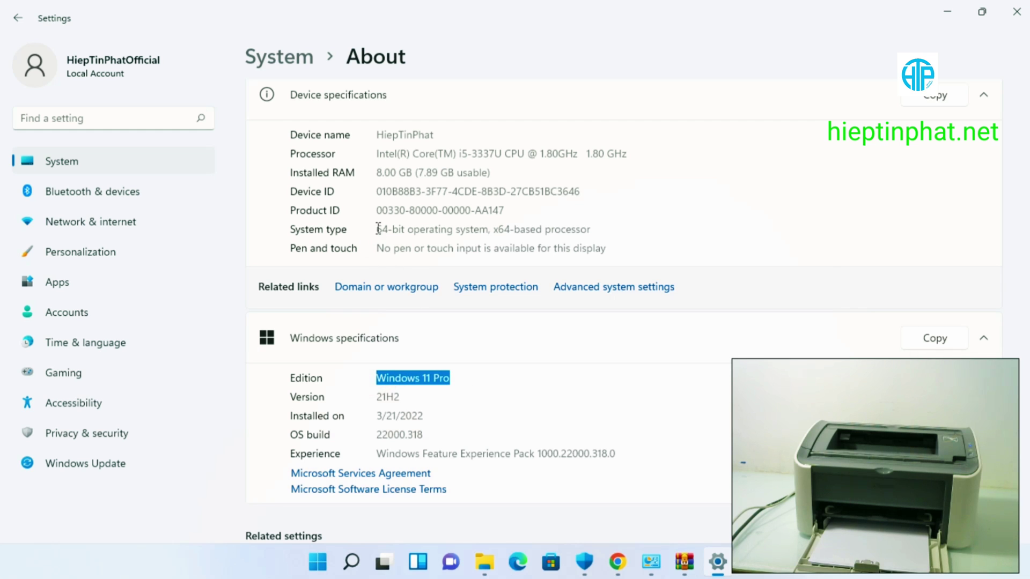
pyautogui.moveTo(379, 229); pyautogui.dragTo(667, 223)
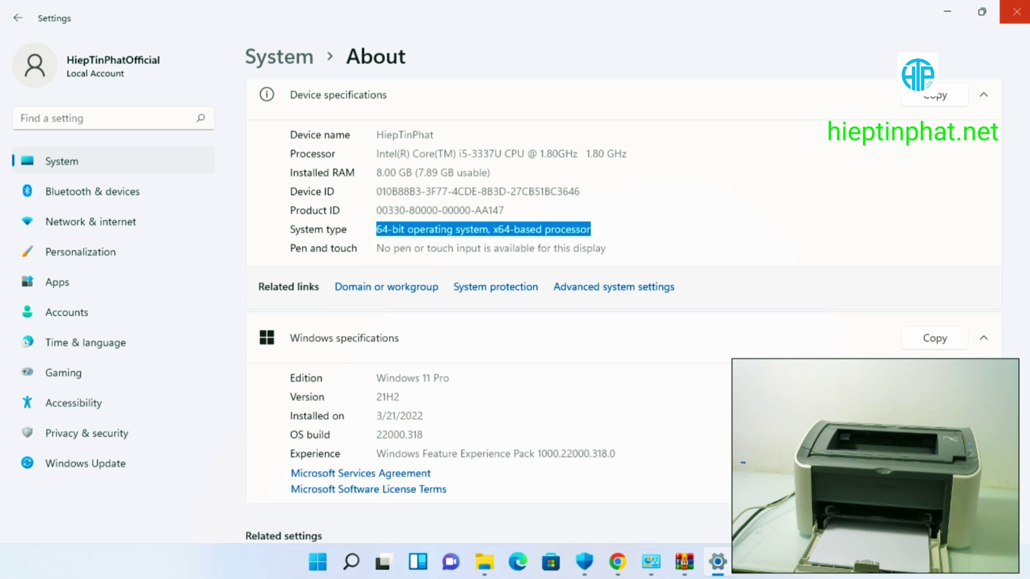
pyautogui.click(1016, 11)
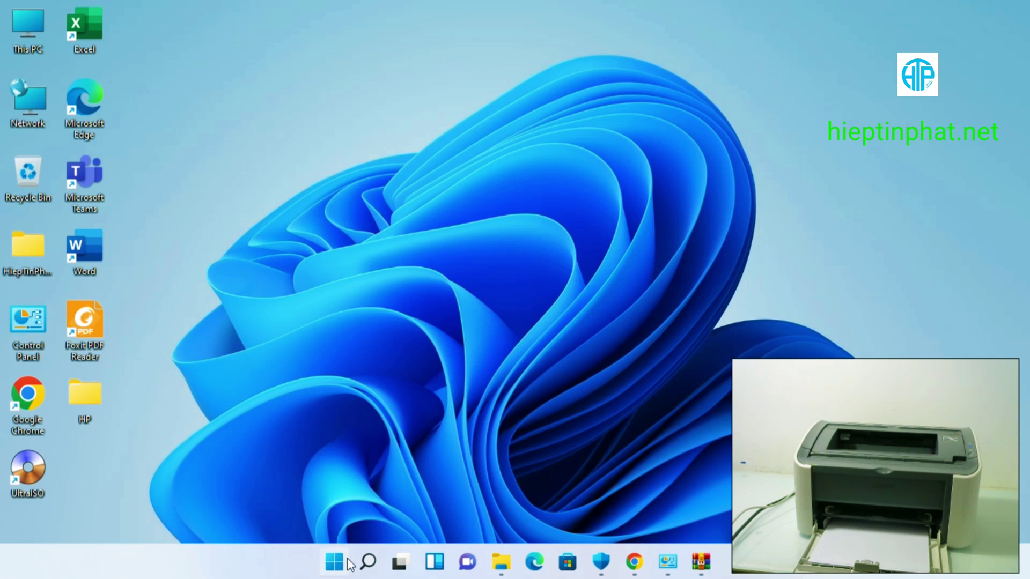
# Open Control Panel, switch it to Category view, and view the installed devices and printers
pyautogui.click(368, 562)
pyautogui.write('co')
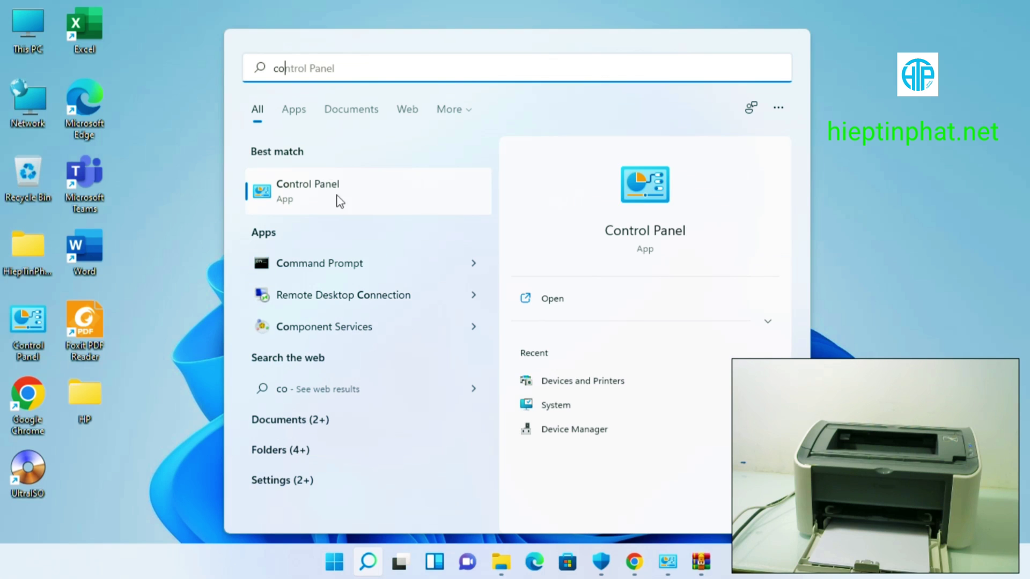
pyautogui.click(288, 185)
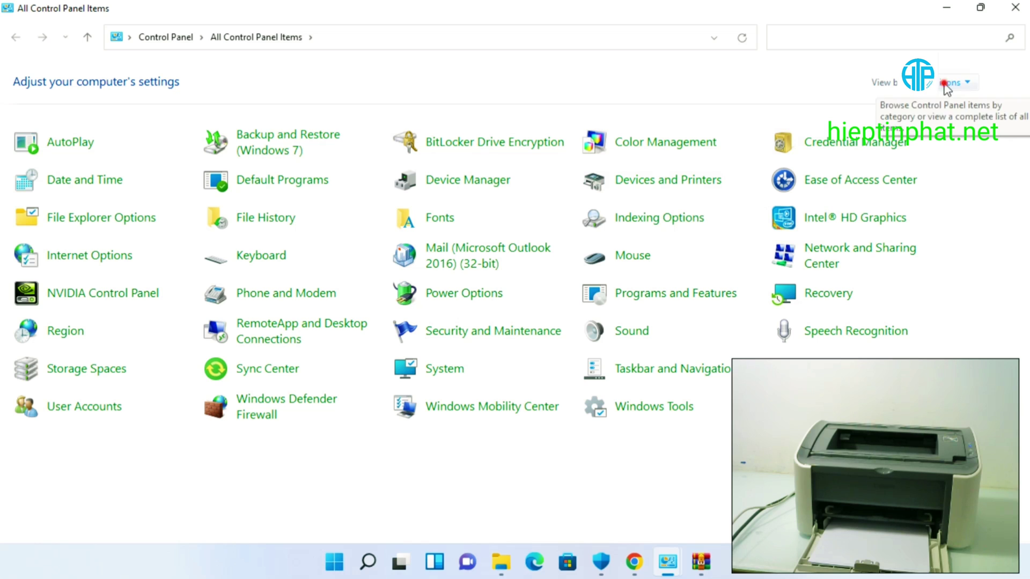
pyautogui.click(968, 86)
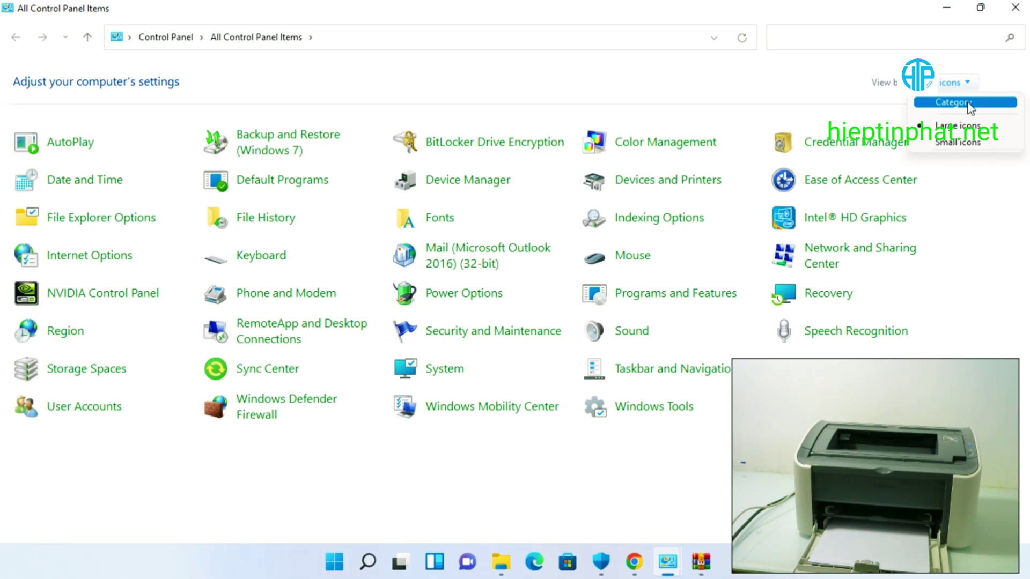
pyautogui.click(969, 103)
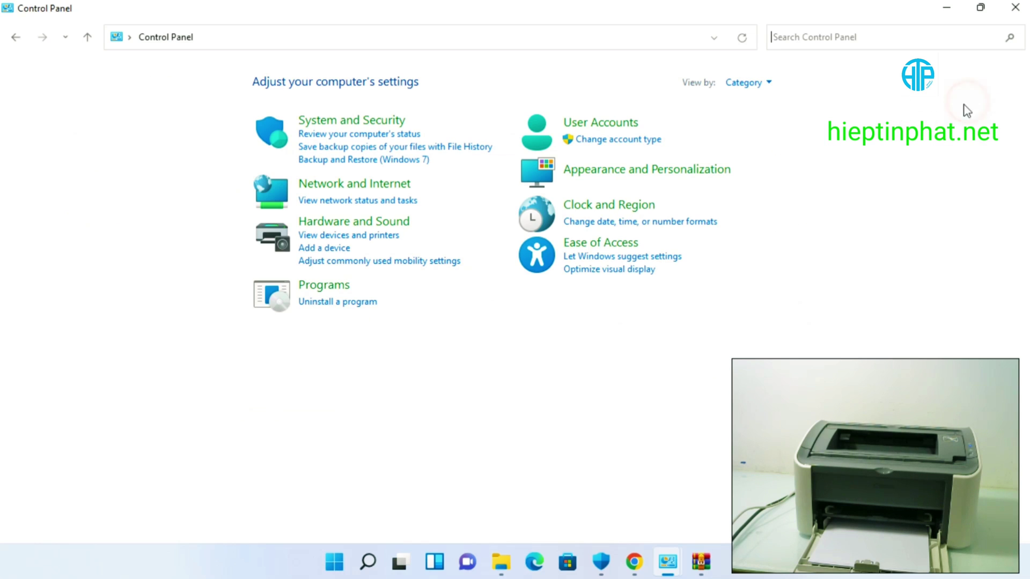
pyautogui.click(372, 237)
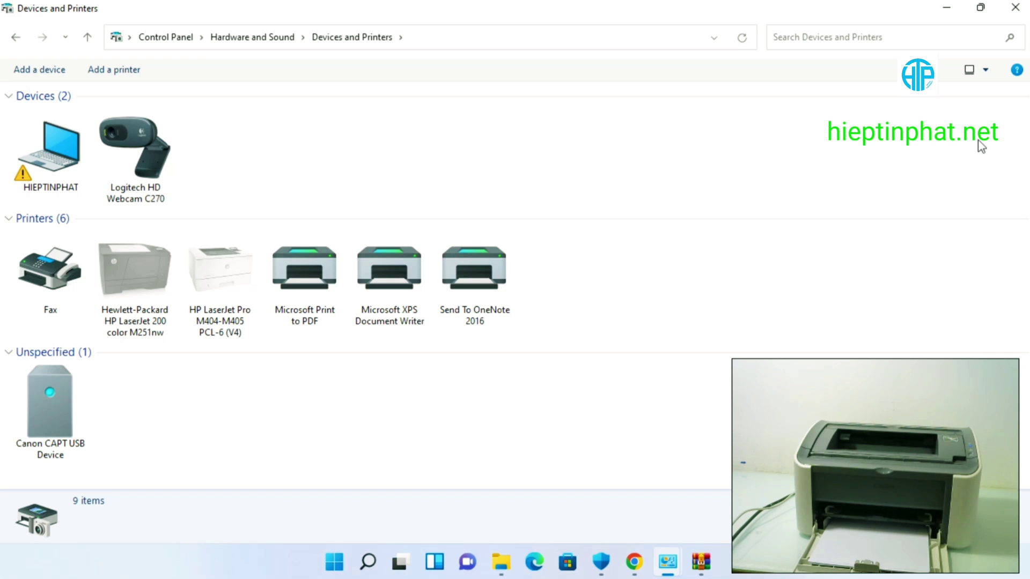
pyautogui.click(950, 4)
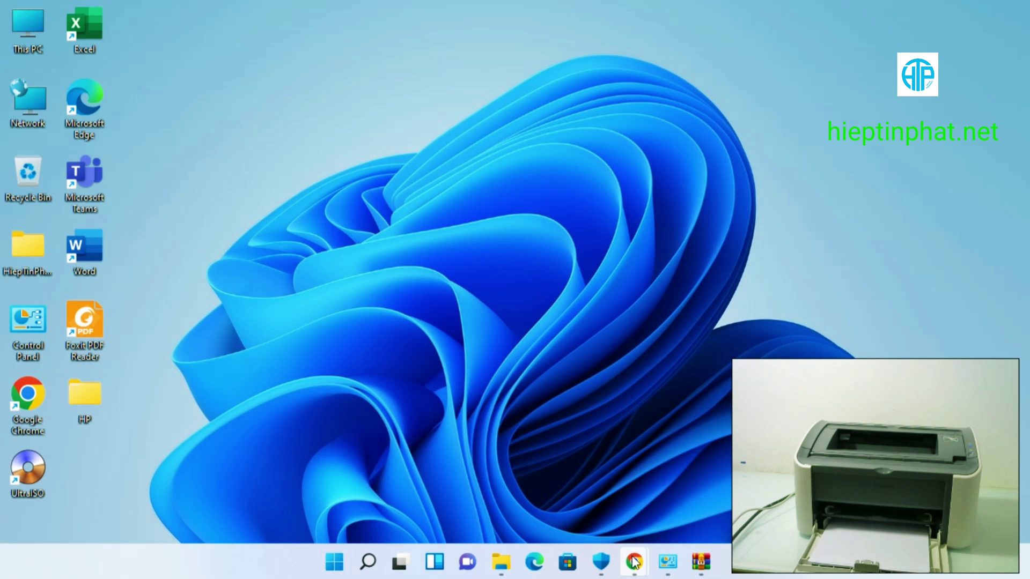
# Return to the Google page in Chrome and search for "driver canon 2900 win 11"
pyautogui.moveTo(633, 561)
pyautogui.click(684, 502)
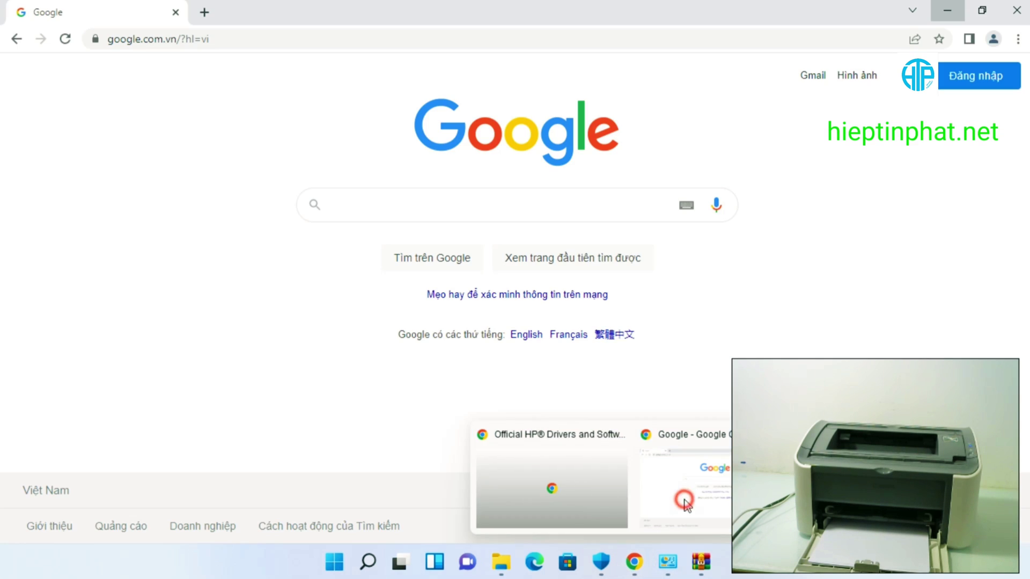
pyautogui.click(353, 200)
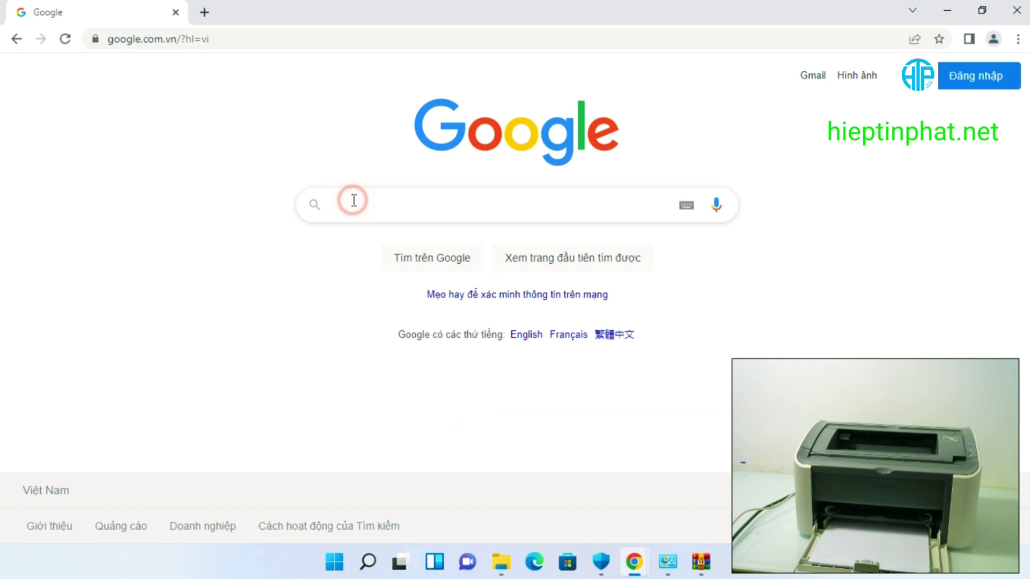
pyautogui.write('driver ')
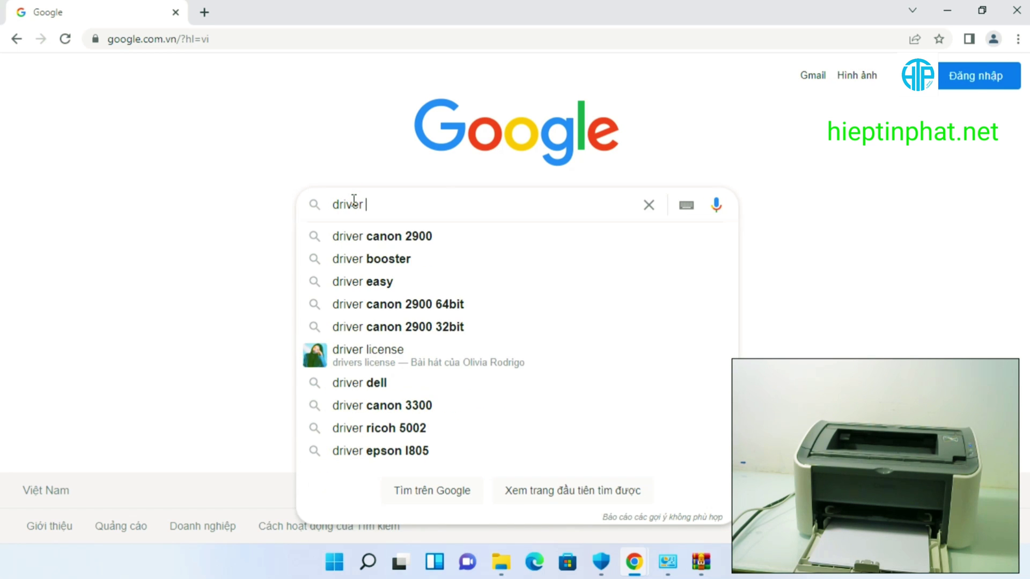
pyautogui.write('canon 2')
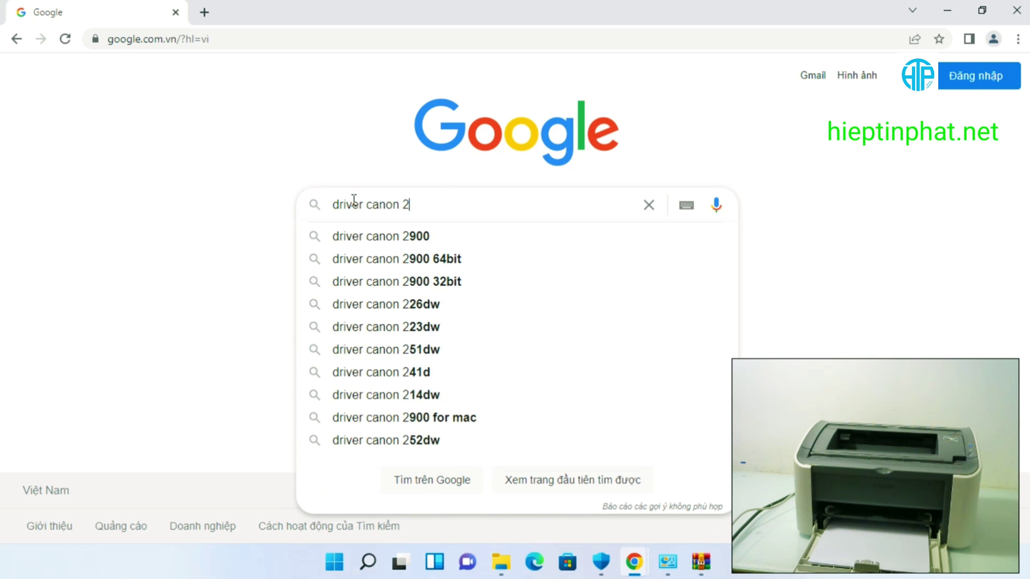
pyautogui.write('900 ')
pyautogui.write('win')
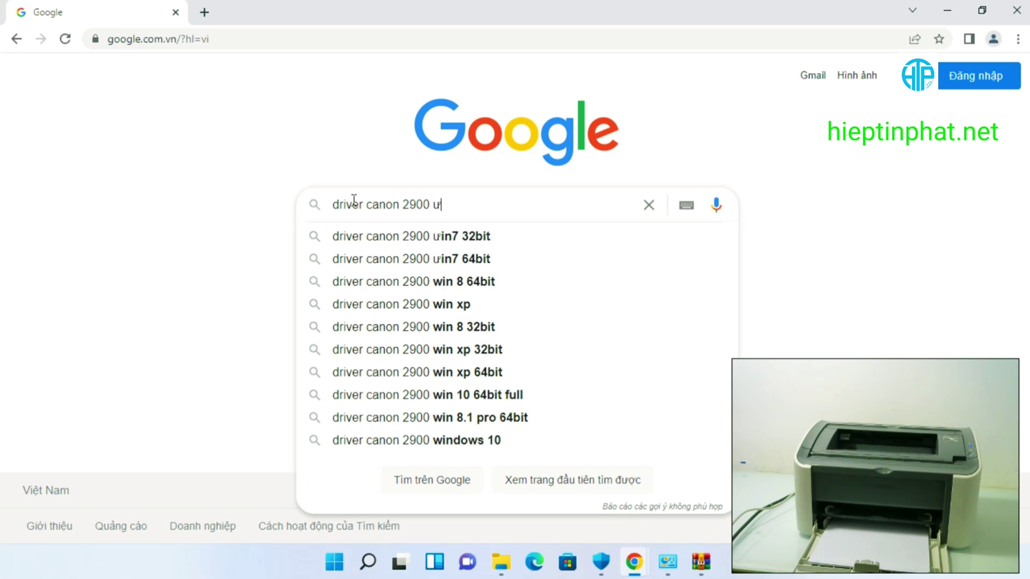
pyautogui.write(' 11')
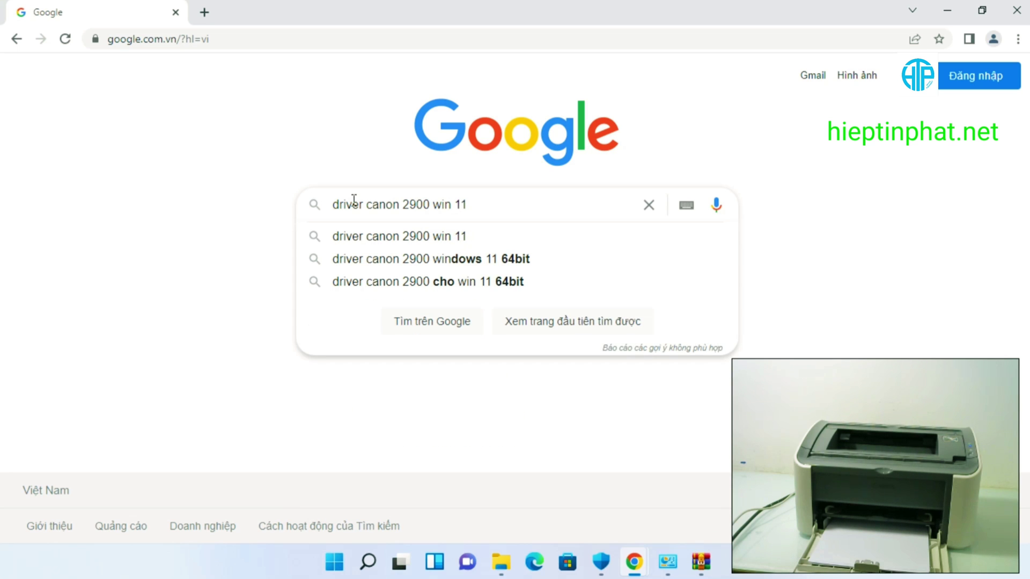
pyautogui.press('Return')
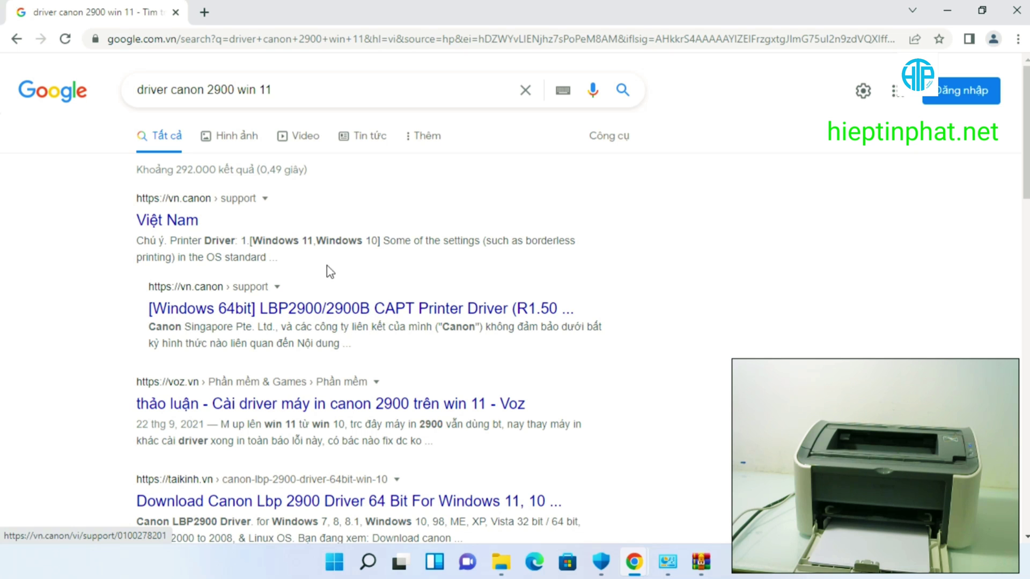
# Download the [Windows 64bit] LBP2900/2900B CAPT Printer Driver (R1.50 Ver.3.30) from Canon's support page after reviewing its supported operating systems
pyautogui.click(317, 304)
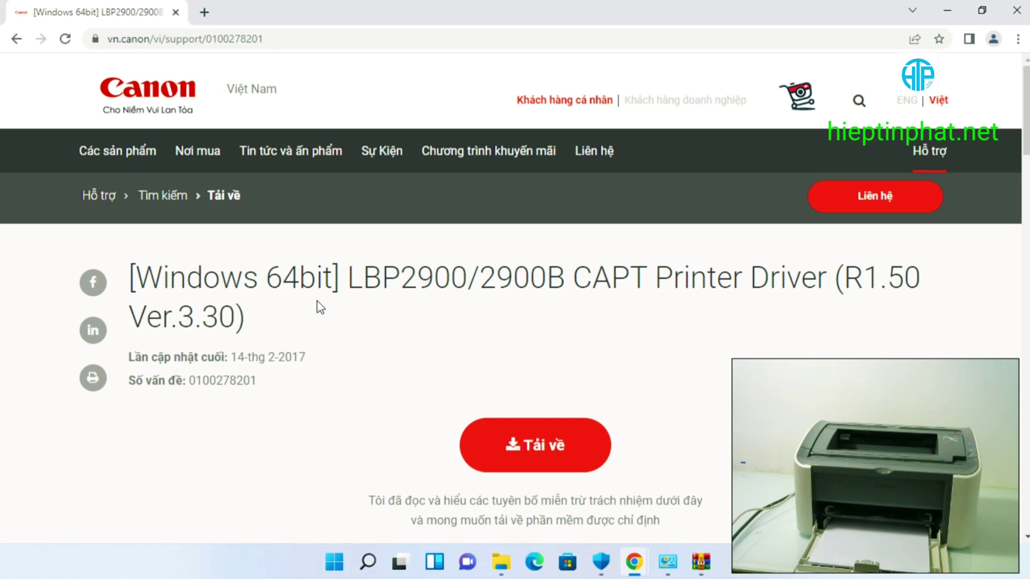
pyautogui.scroll(-6, 320, 307)
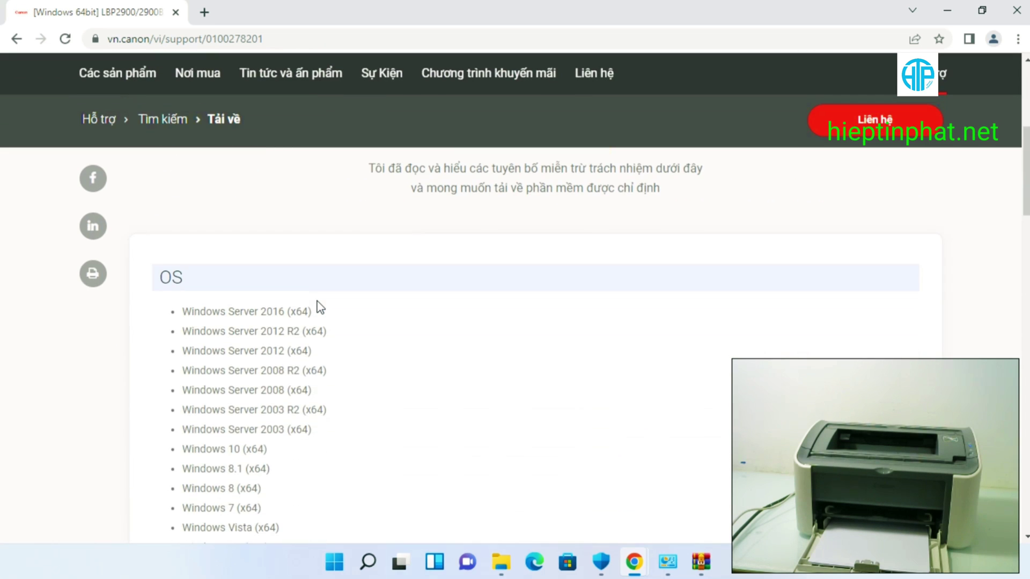
pyautogui.scroll(-1, 318, 300)
pyautogui.scroll(-1, 320, 306)
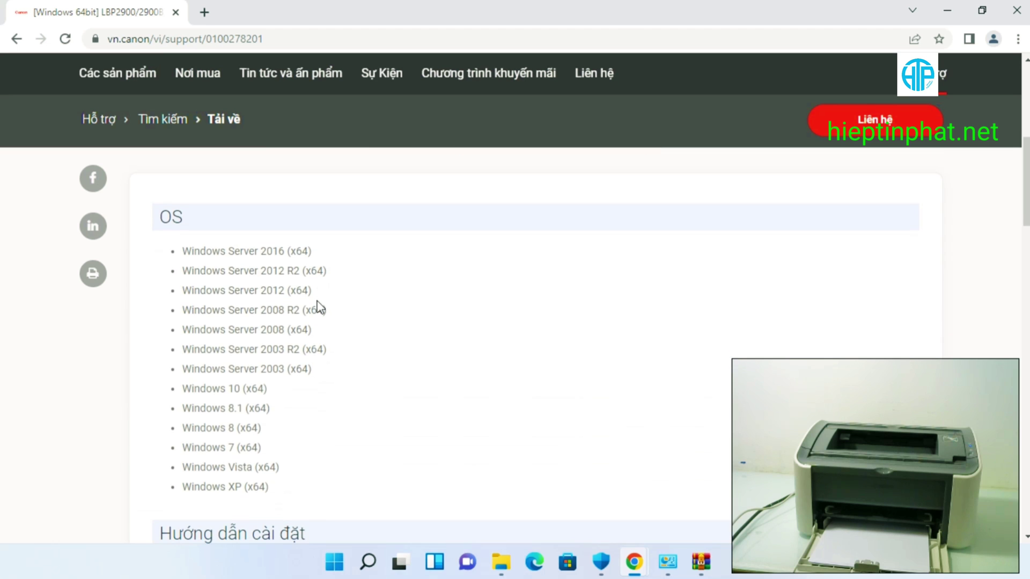
pyautogui.scroll(-1, 320, 308)
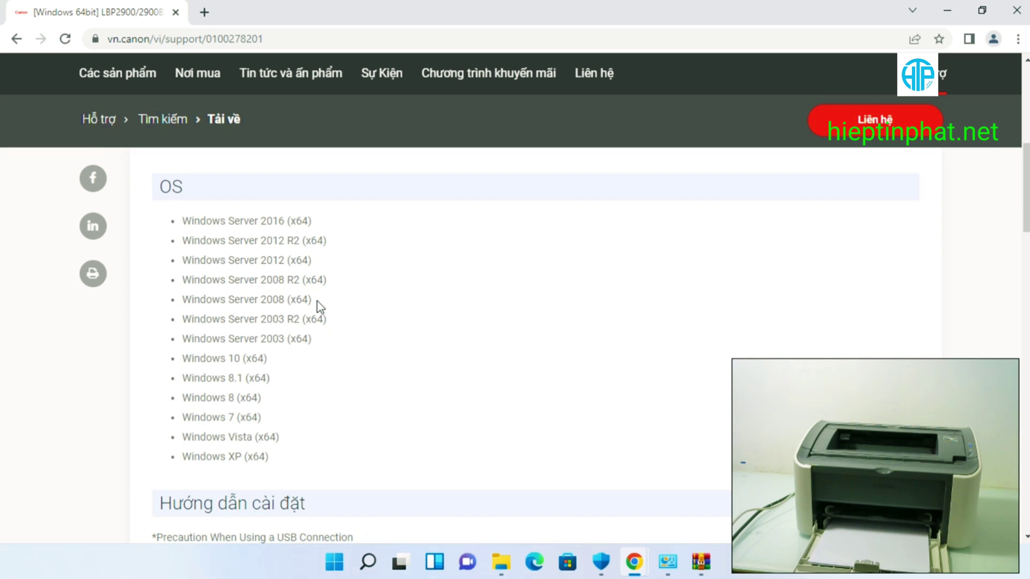
pyautogui.scroll(8, 320, 306)
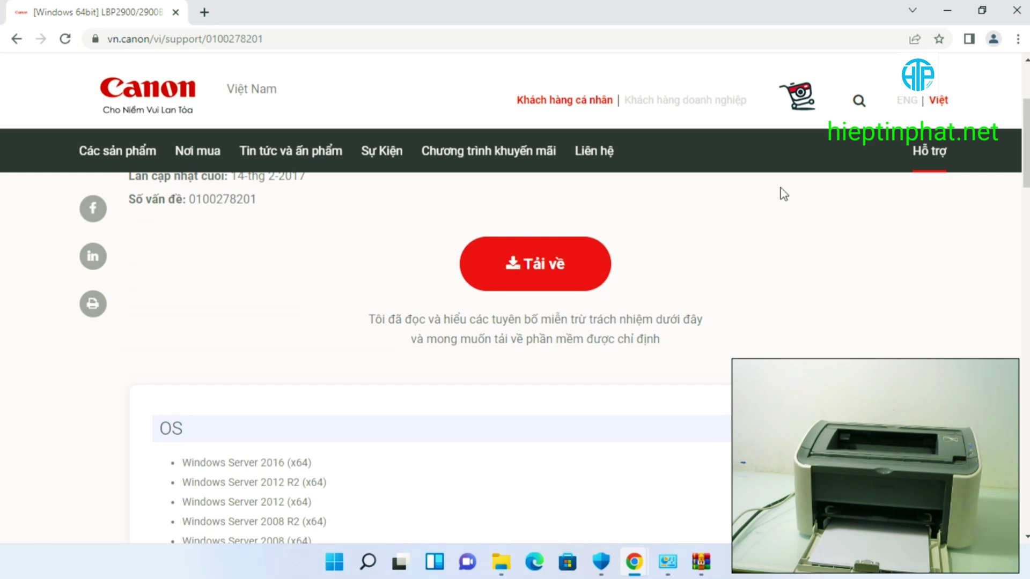
pyautogui.click(526, 264)
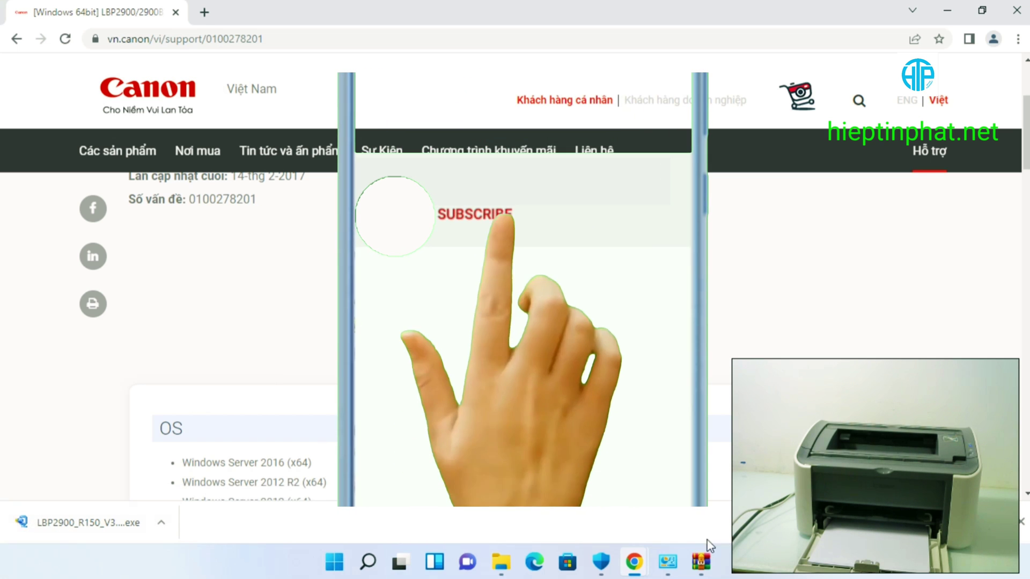
# Check how the connected Canon printer is listed in Devices and Printers, and return to the browser
pyautogui.moveTo(673, 562)
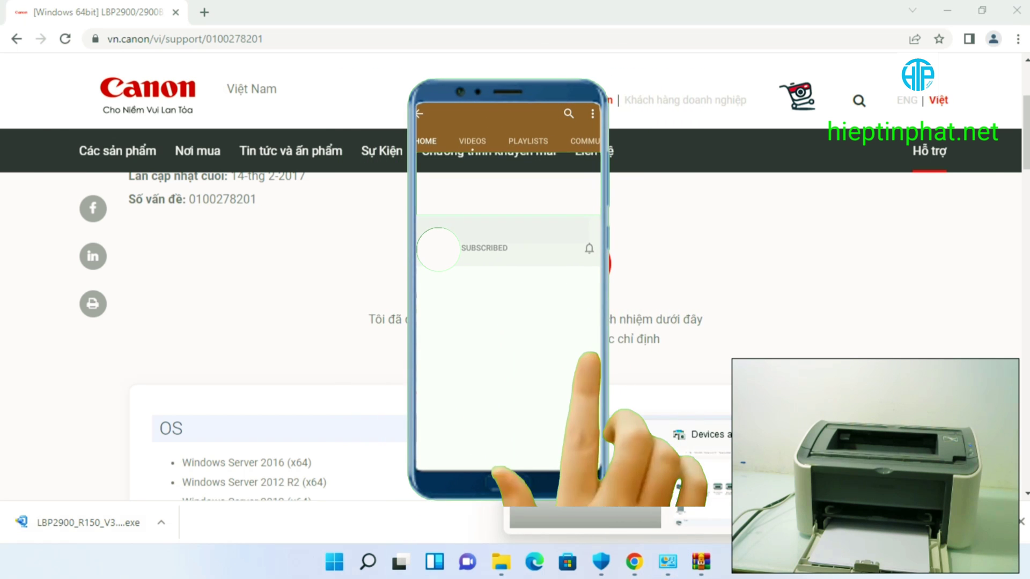
pyautogui.click(670, 562)
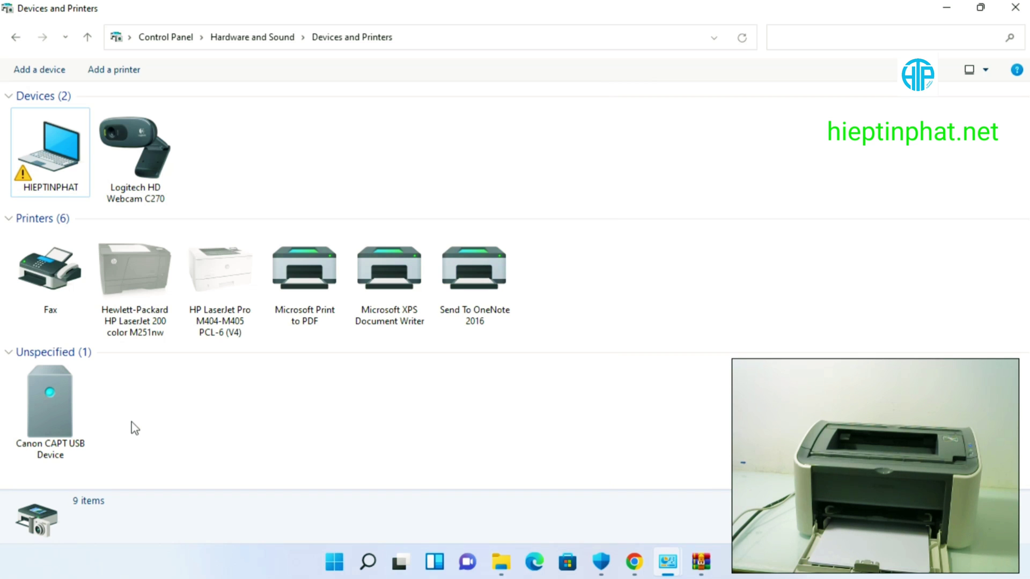
pyautogui.click(938, 7)
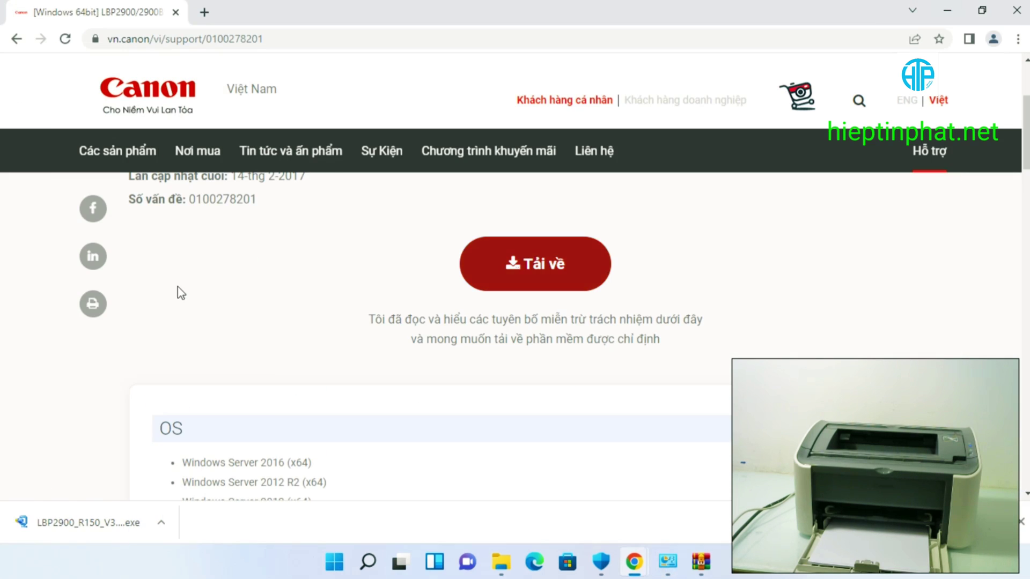
# Run the downloaded LBP2900 driver file to extract it, and open the x64 folder inside LBP2900_R150_V330_W64_uk_EN_2
pyautogui.click(83, 530)
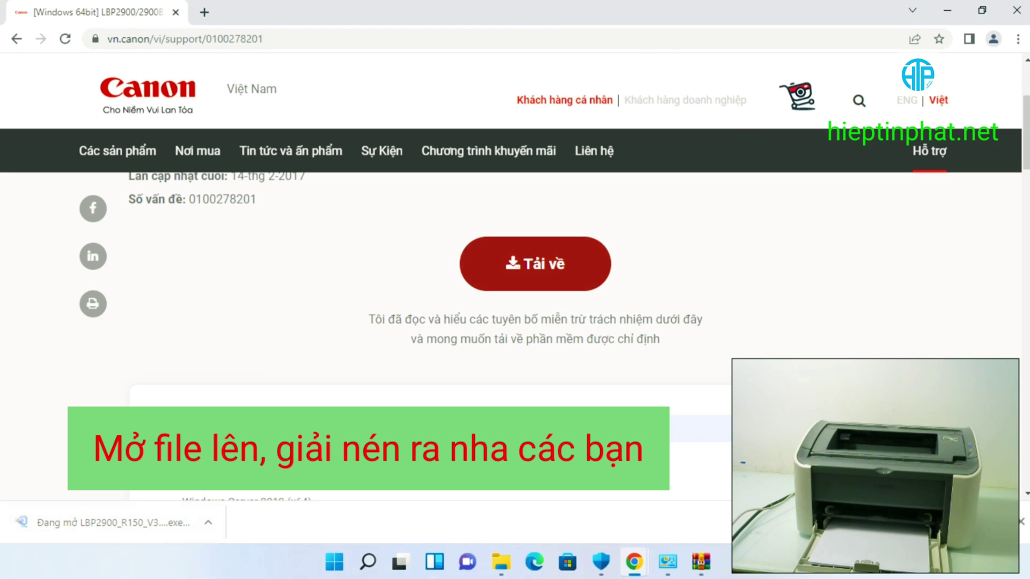
pyautogui.click(955, 9)
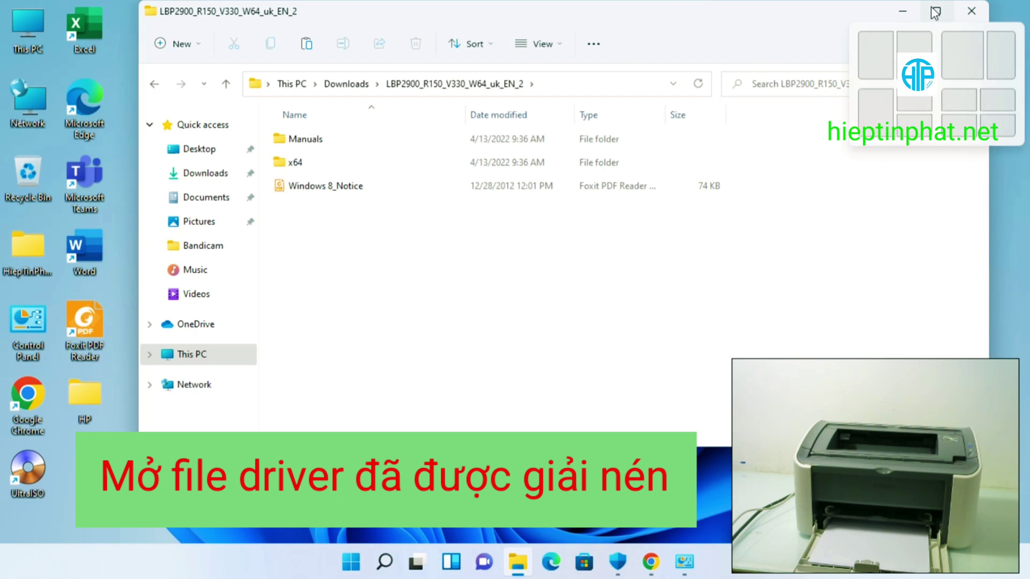
pyautogui.doubleClick(297, 163)
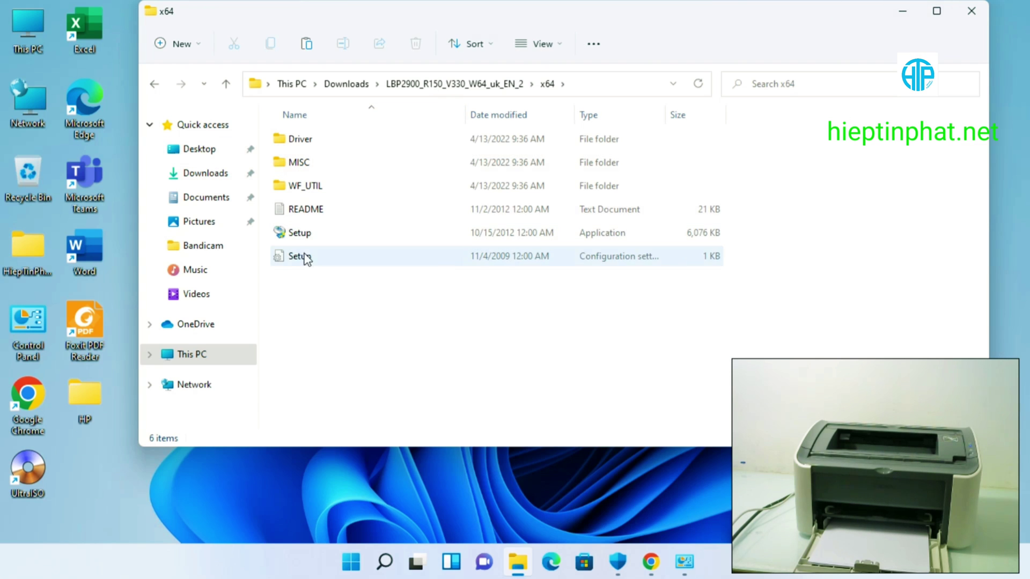
# Run the Setup application in the x64 folder, bring Devices and Printers up behind the wizard, and accept the Canon software license agreement
pyautogui.click(309, 242)
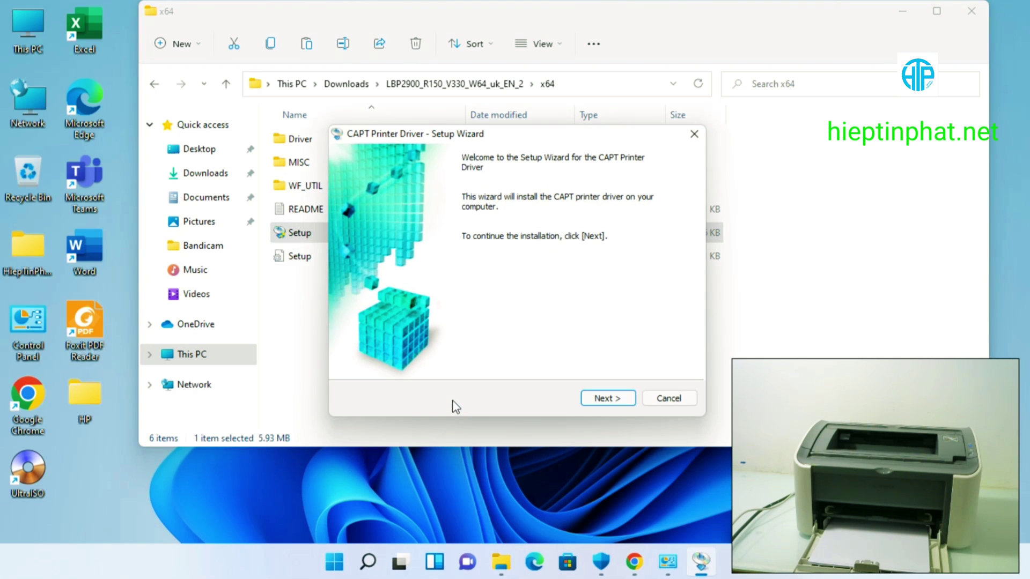
pyautogui.click(620, 403)
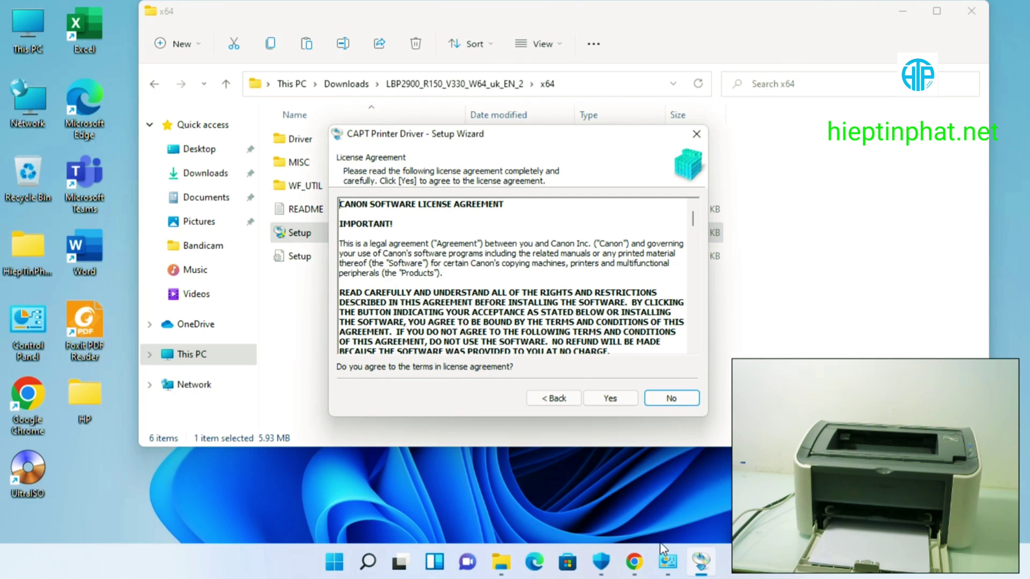
pyautogui.click(667, 560)
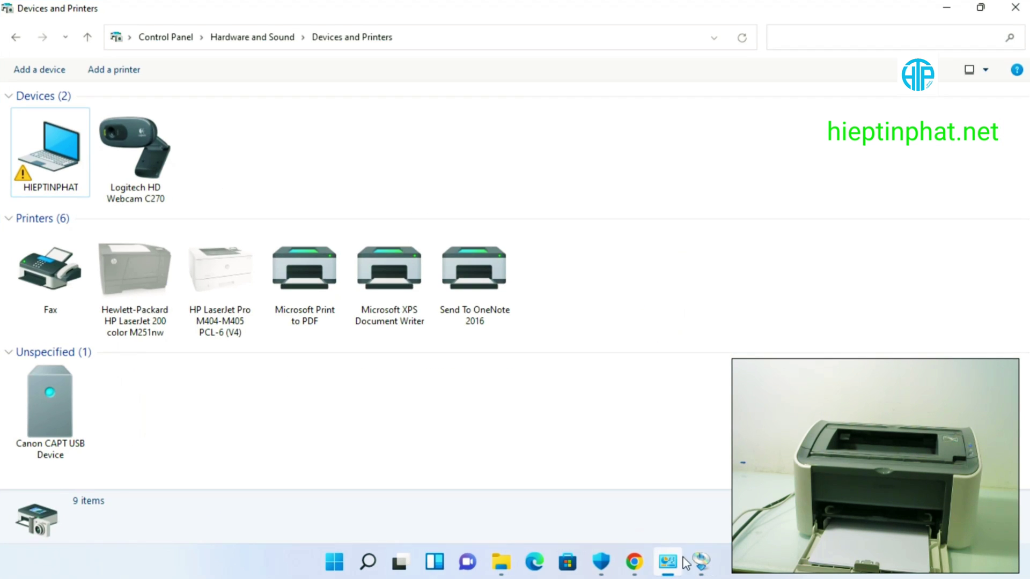
pyautogui.click(698, 561)
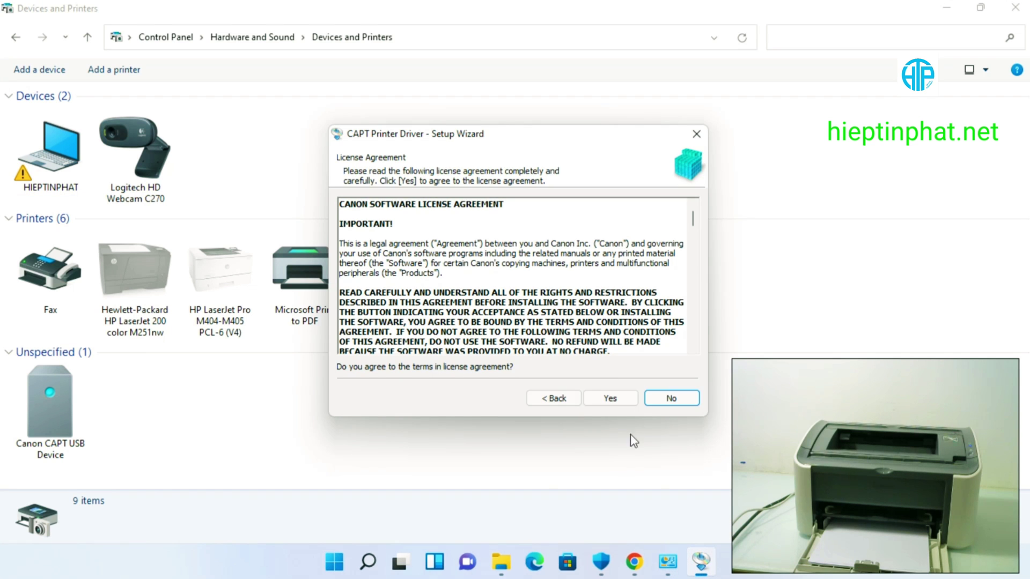
pyautogui.click(610, 398)
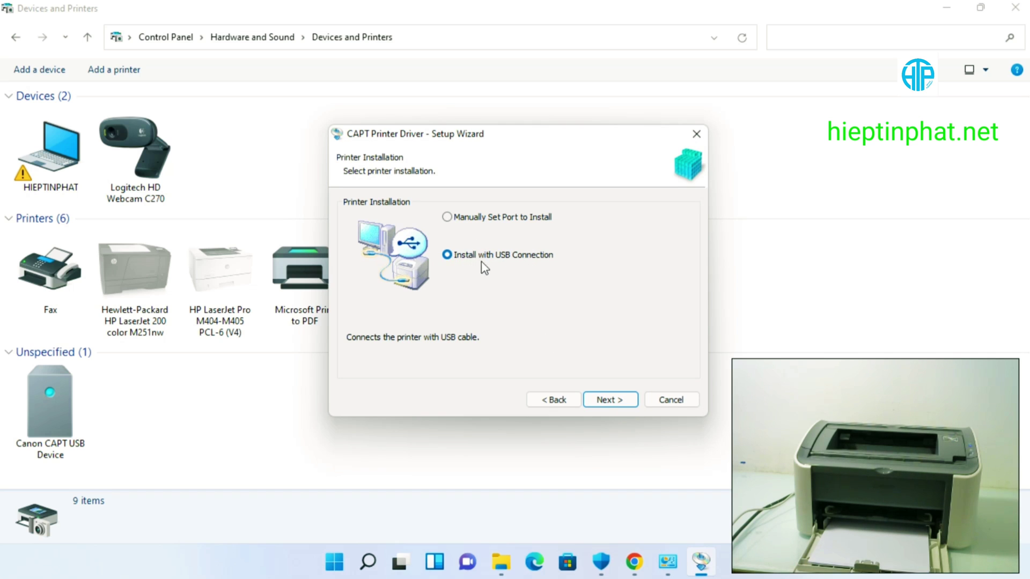
# Install the CAPT printer driver with the Install with USB Connection option, allowing the Windows Firewall block to be removed
pyautogui.click(612, 400)
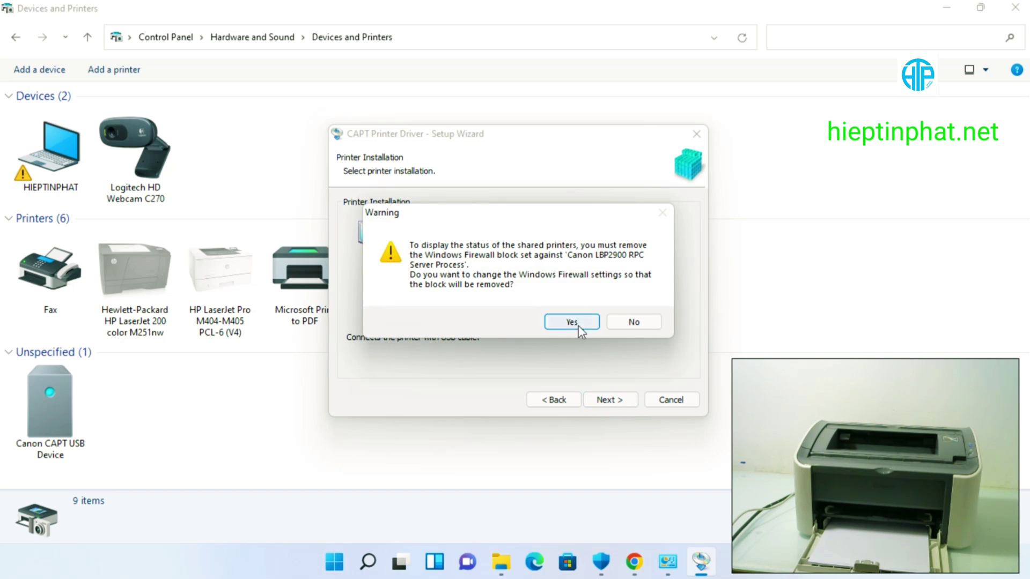
pyautogui.click(558, 322)
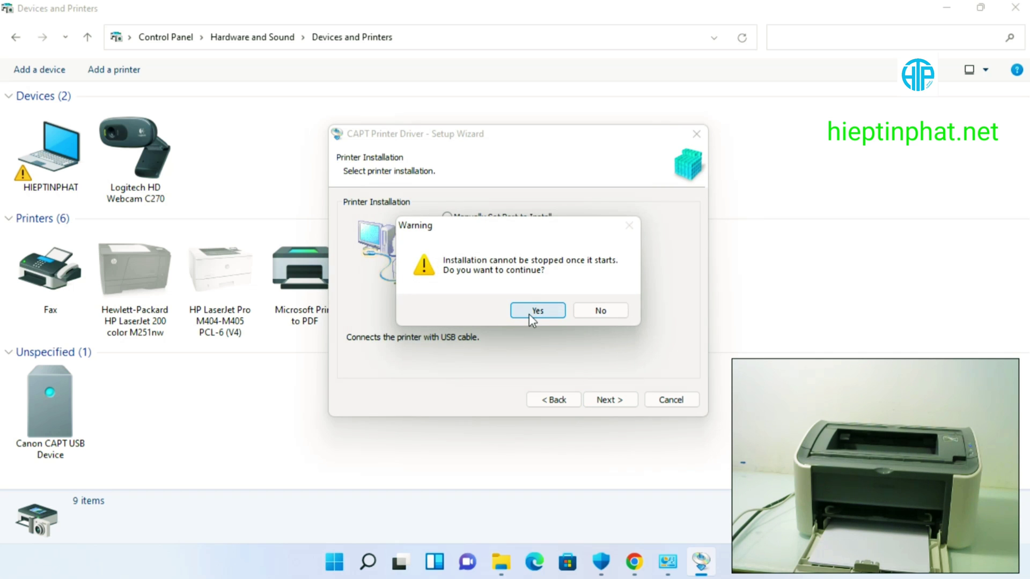
pyautogui.click(529, 313)
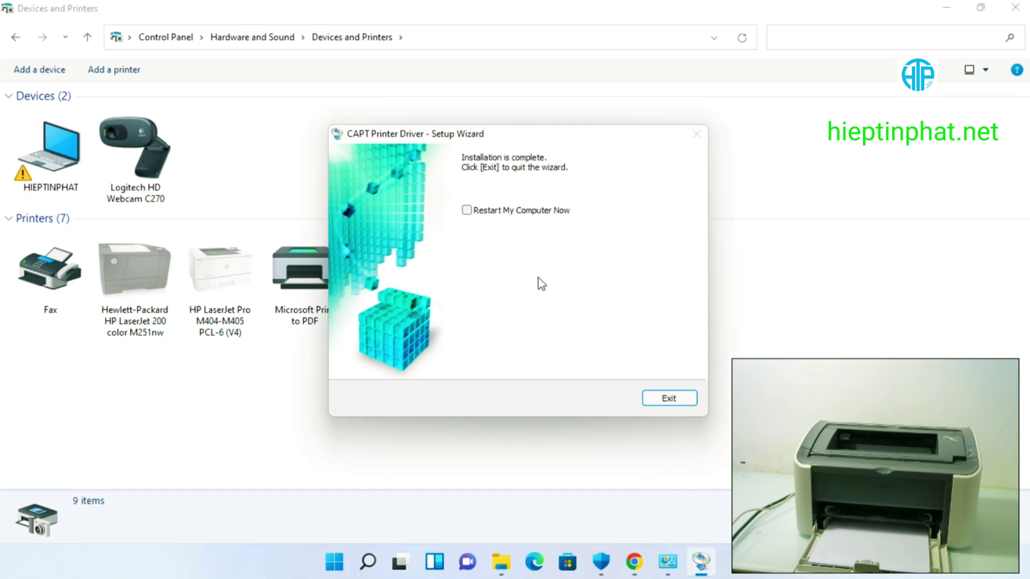
# Exit the finished setup wizard with Restart My Computer Now unchecked
pyautogui.click(467, 210)
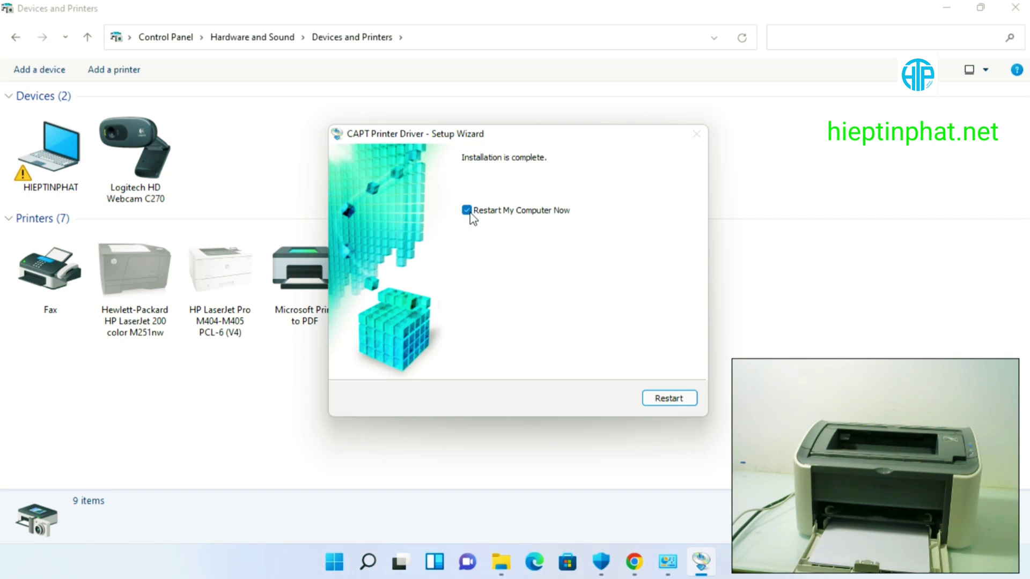
pyautogui.click(468, 212)
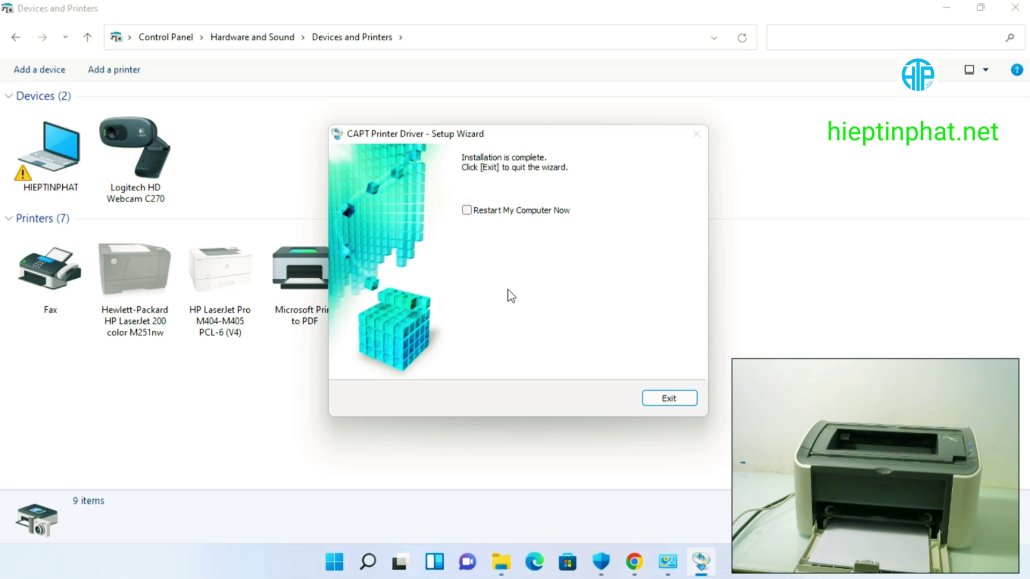
pyautogui.click(660, 394)
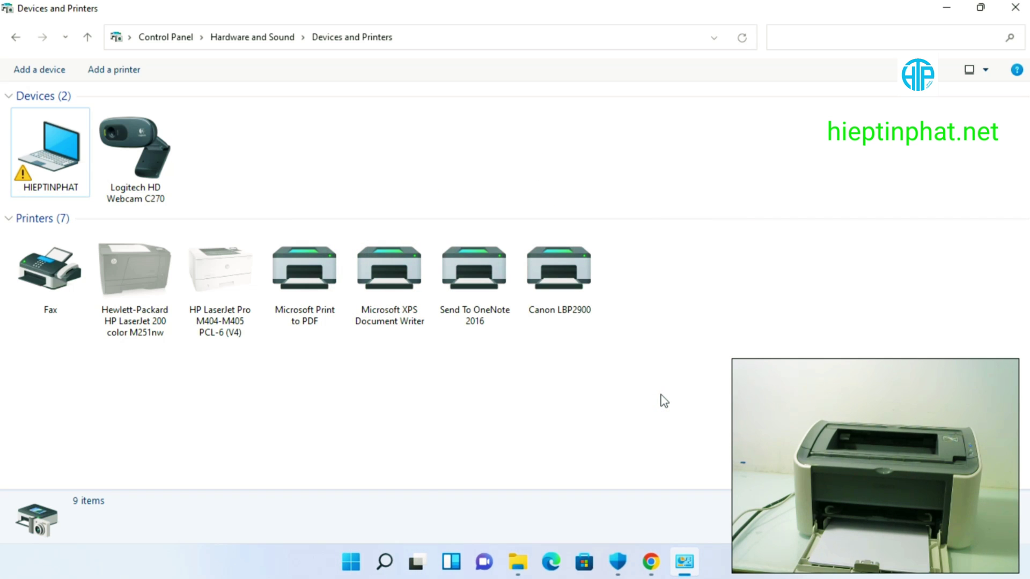
# Print a test page from the Canon LBP2900's printer properties and dismiss the test page message
pyautogui.click(554, 289)
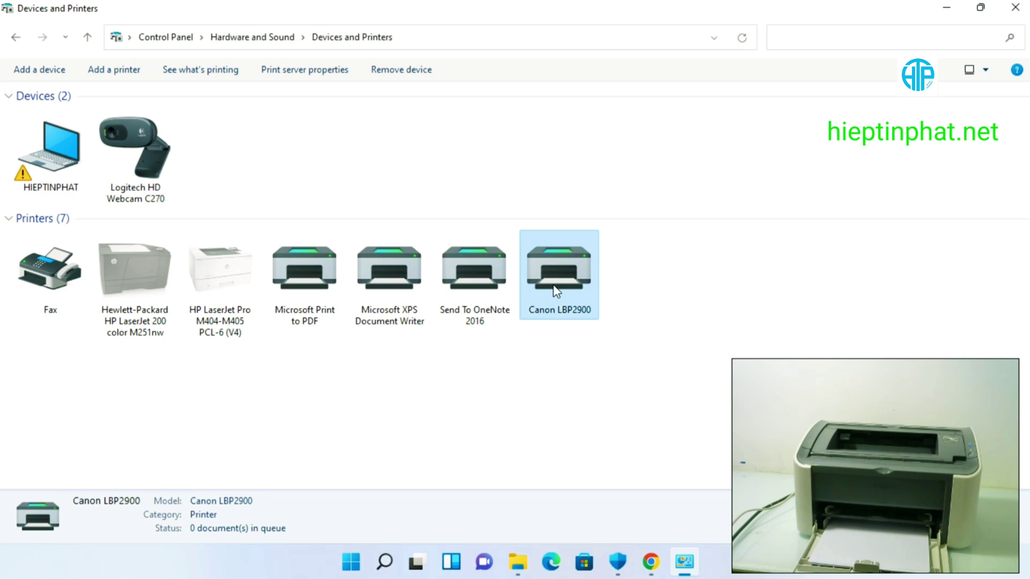
pyautogui.click(556, 291)
pyautogui.rightClick(556, 291)
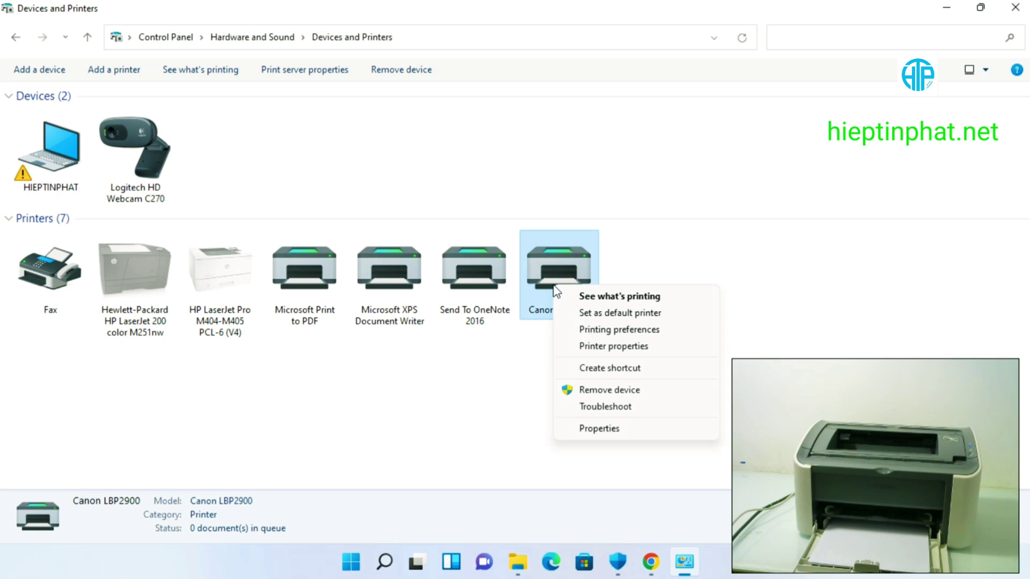
pyautogui.click(613, 347)
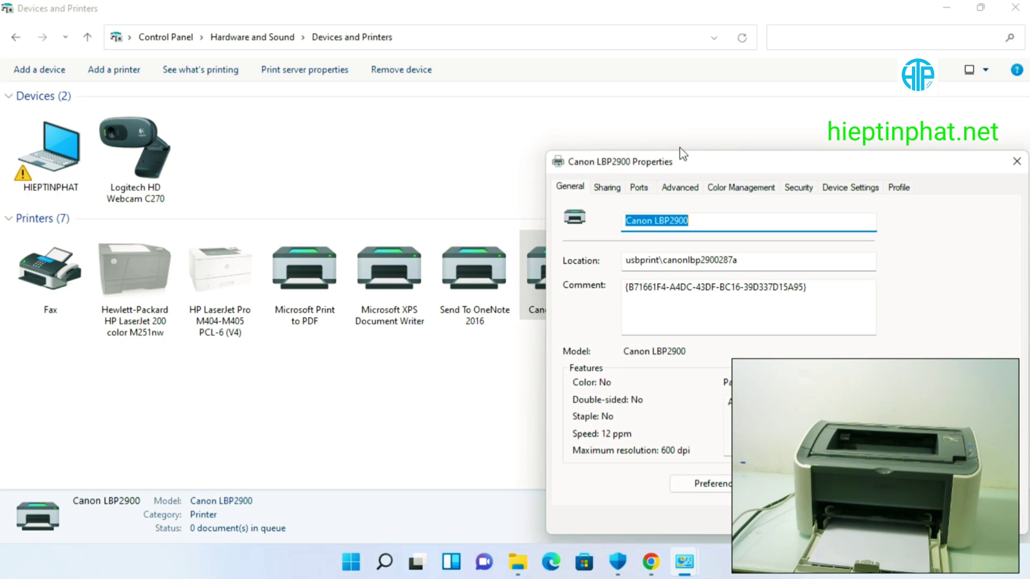
pyautogui.moveTo(682, 160); pyautogui.dragTo(307, 111)
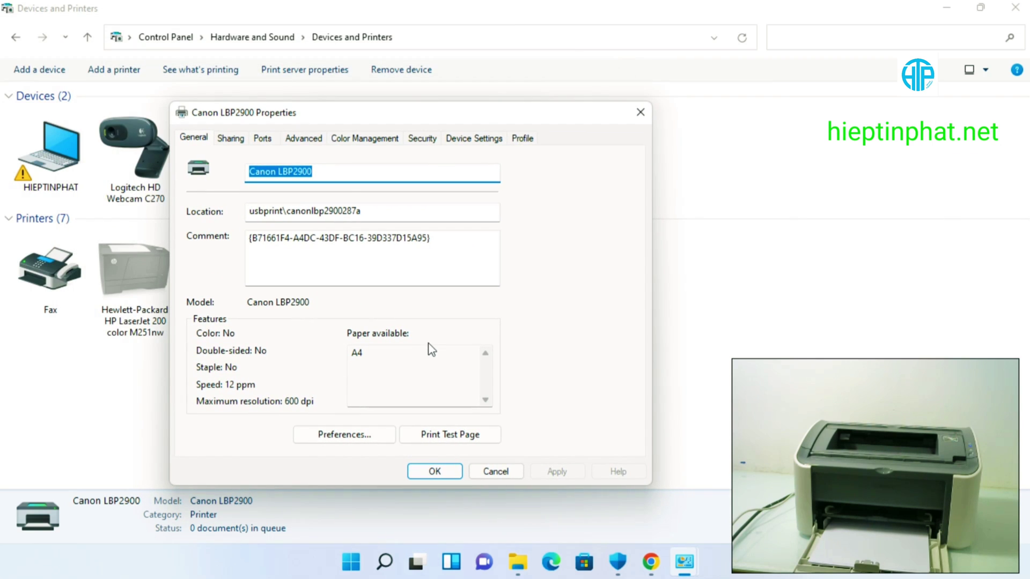
pyautogui.click(465, 435)
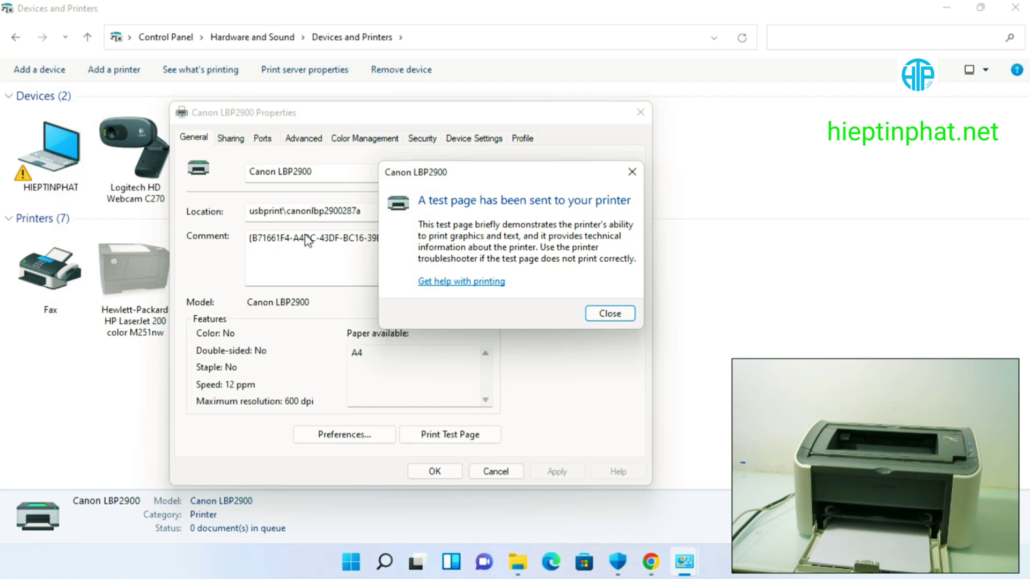
pyautogui.click(632, 319)
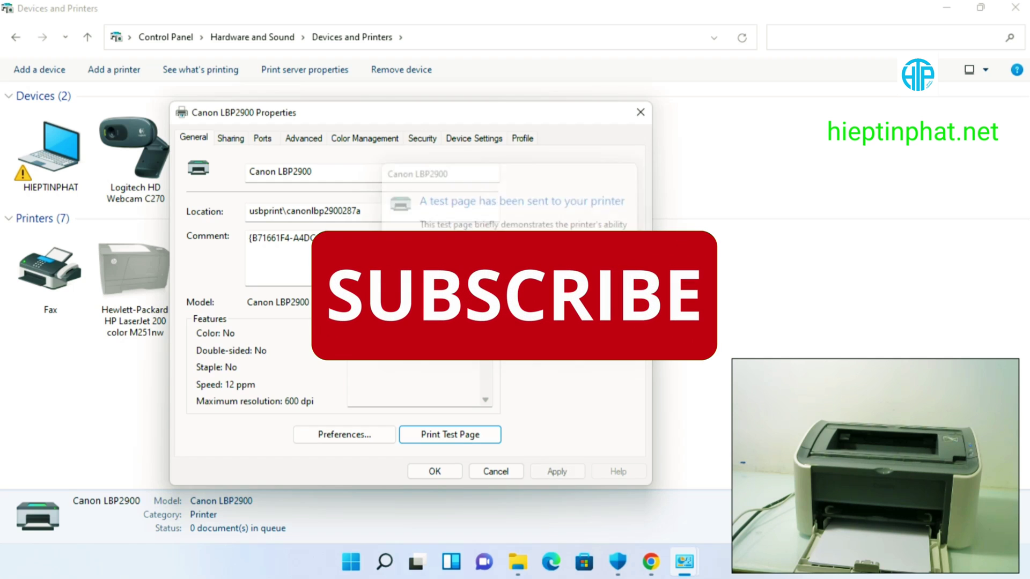
# Close the Canon LBP2900 properties and minimize the Devices and Printers and x64 folder windows to show the desktop
pyautogui.click(443, 481)
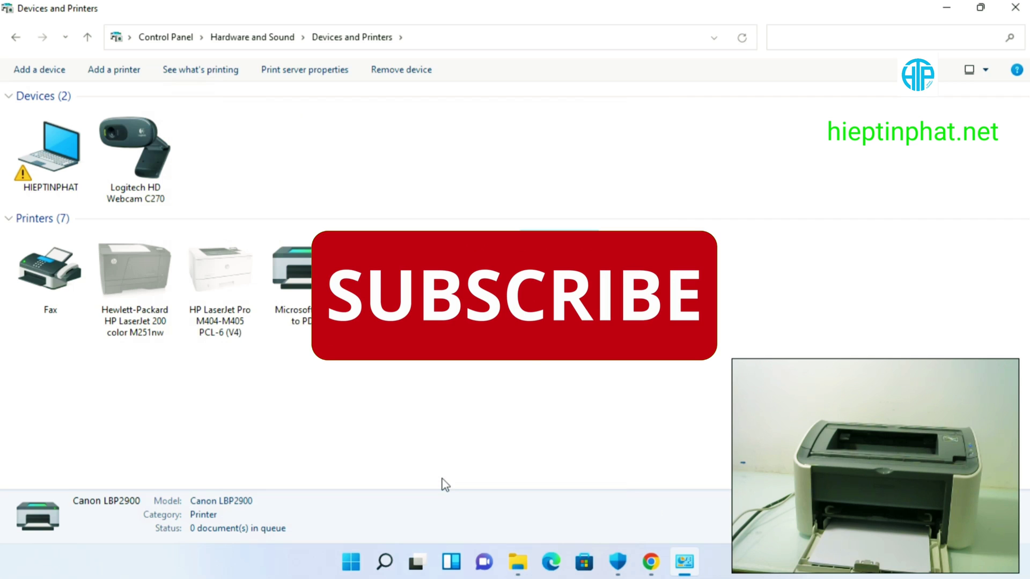
pyautogui.click(952, 5)
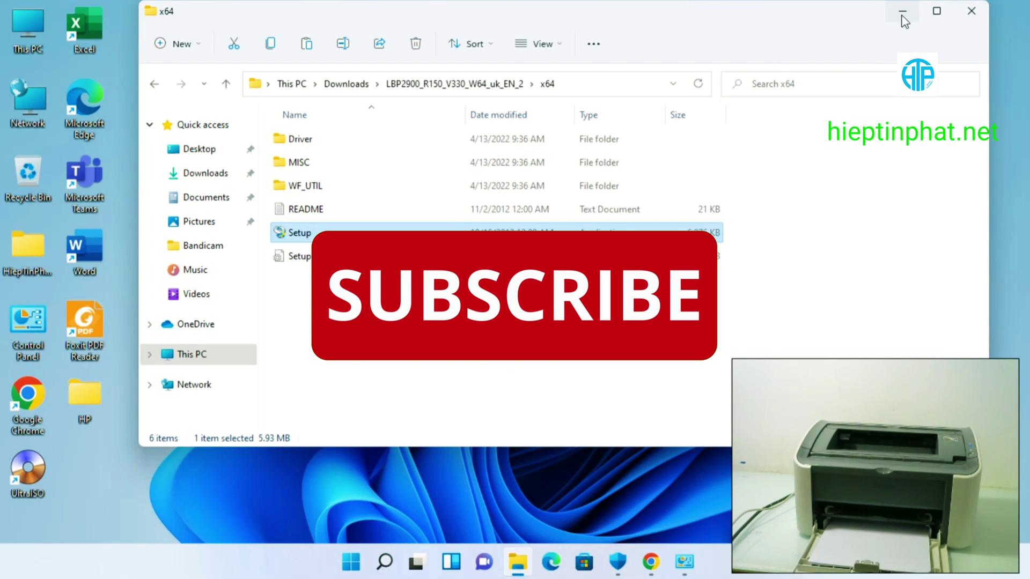
pyautogui.click(902, 15)
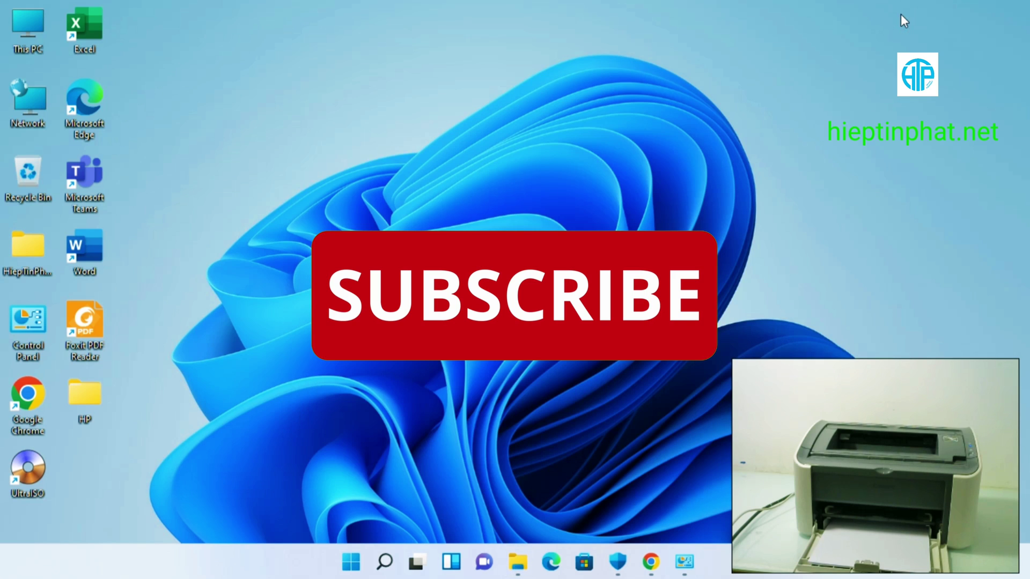